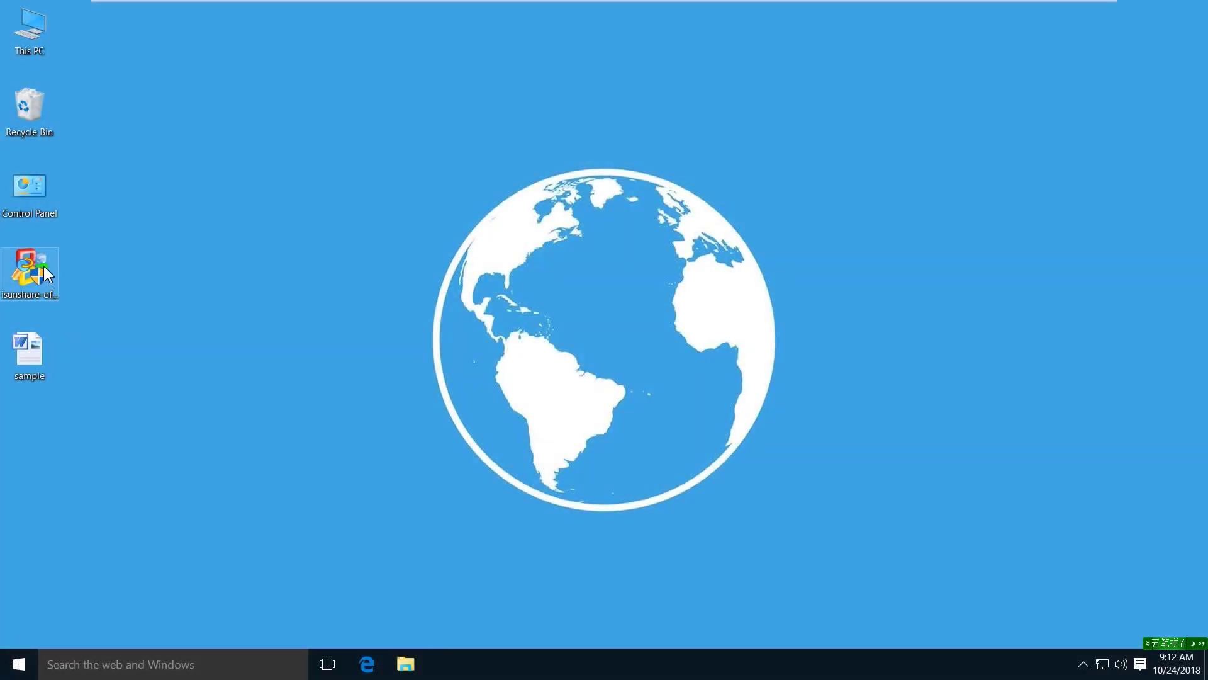
Step: Launch the iSunshare Office Password Genius installer from its desktop icon
{"action": "double_click", "coordinate": [29, 271]}
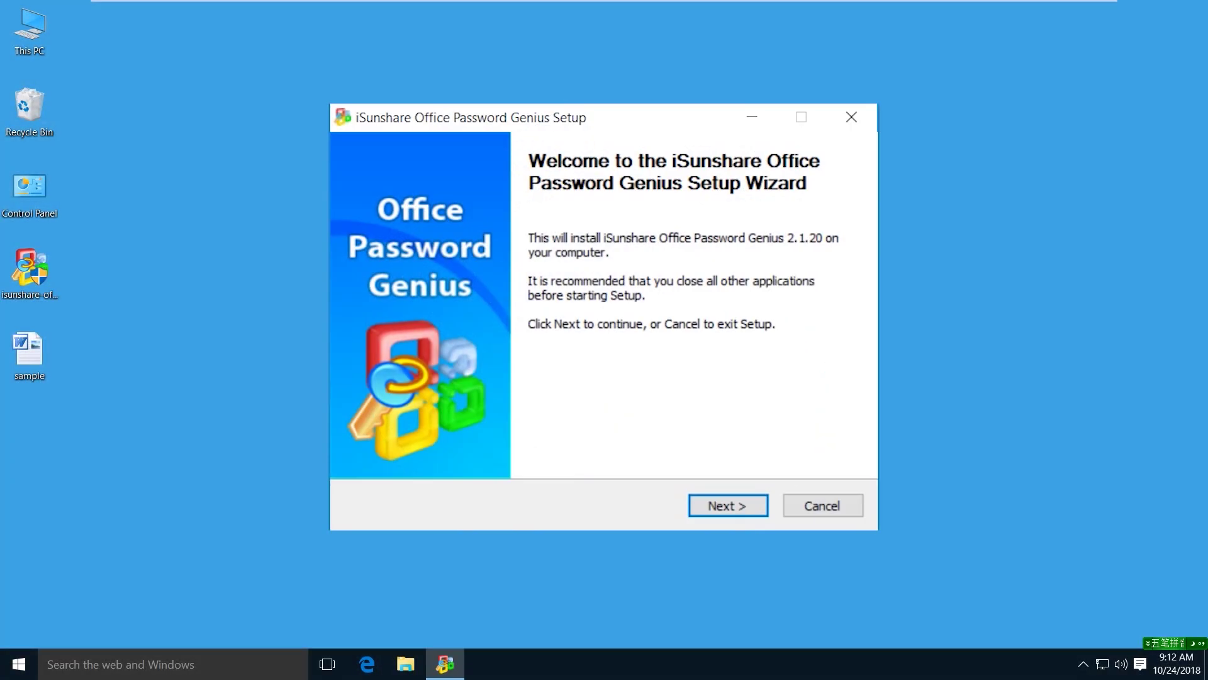
Step: Install Office Password Genius to the default location, skipping the website visit and launching the program
{"action": "left_click", "coordinate": [741, 514]}
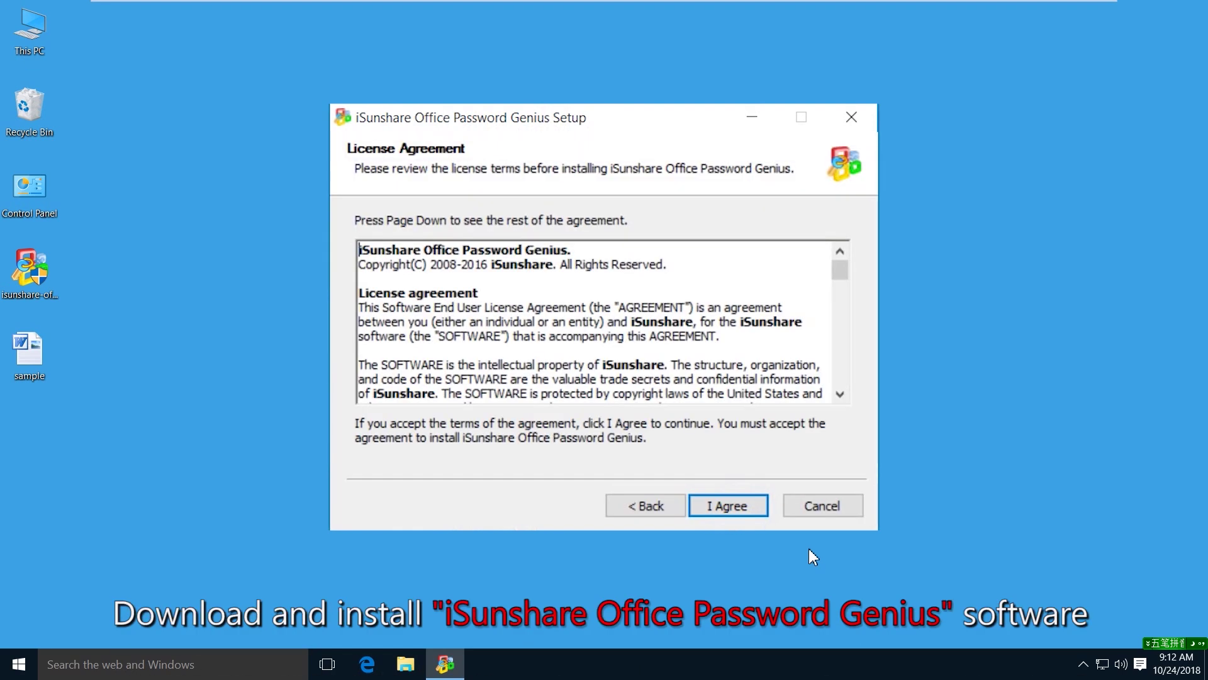
{"action": "left_click", "coordinate": [738, 508]}
{"action": "left_click", "coordinate": [729, 505]}
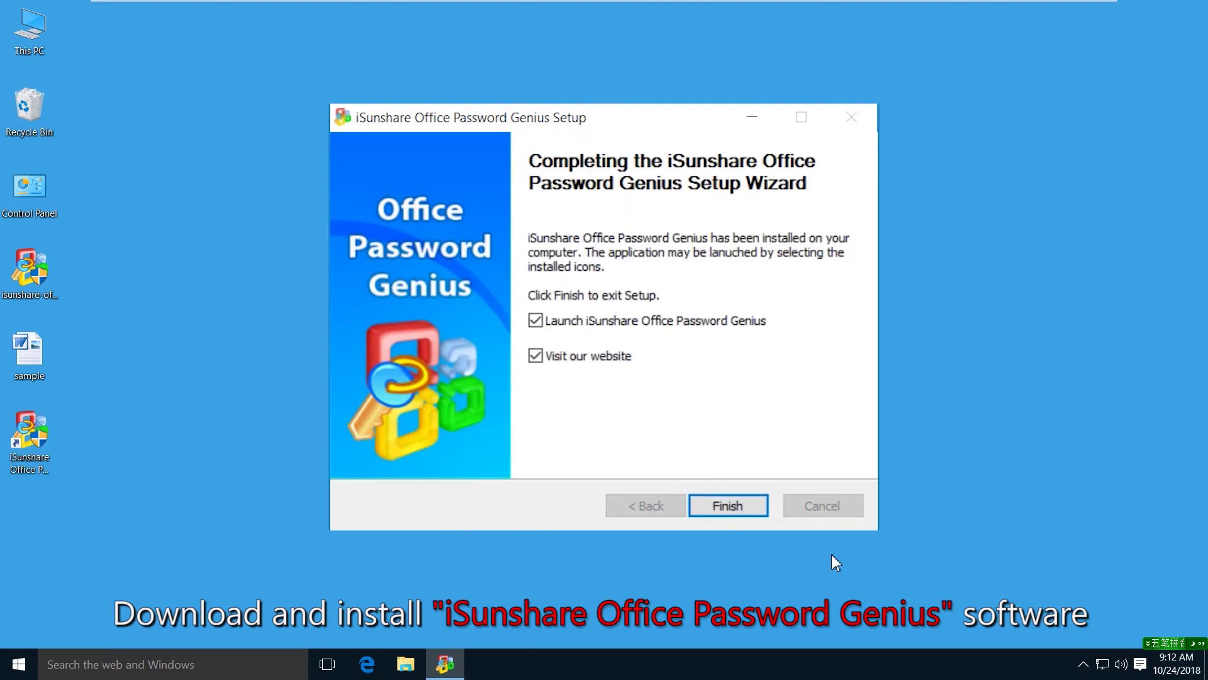
{"action": "left_click", "coordinate": [587, 358]}
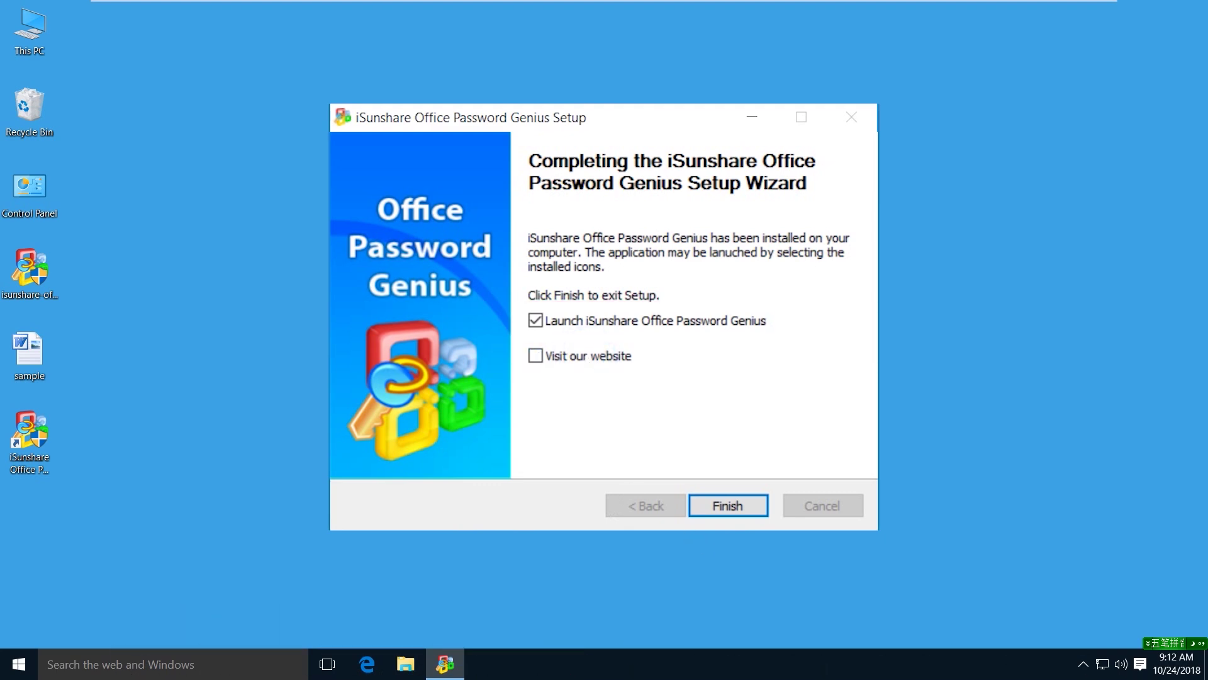
{"action": "left_click", "coordinate": [730, 506]}
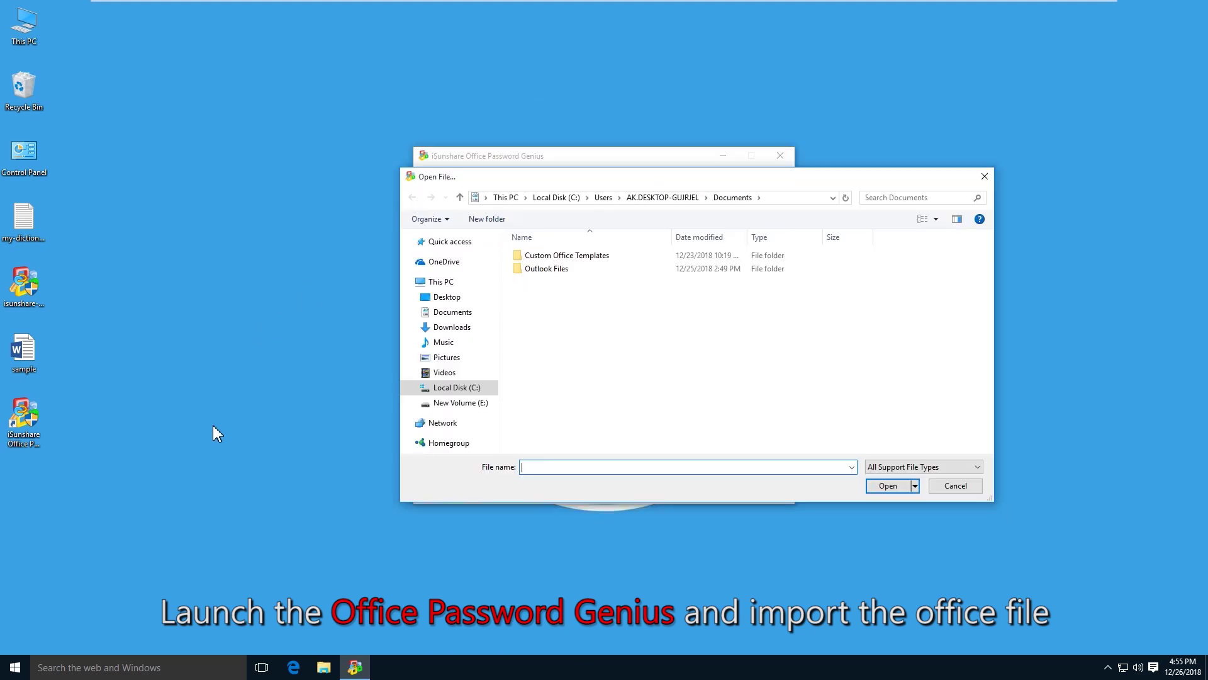
Step: Load the sample Word document from the Desktop as the encrypted file
{"action": "left_click", "coordinate": [448, 297]}
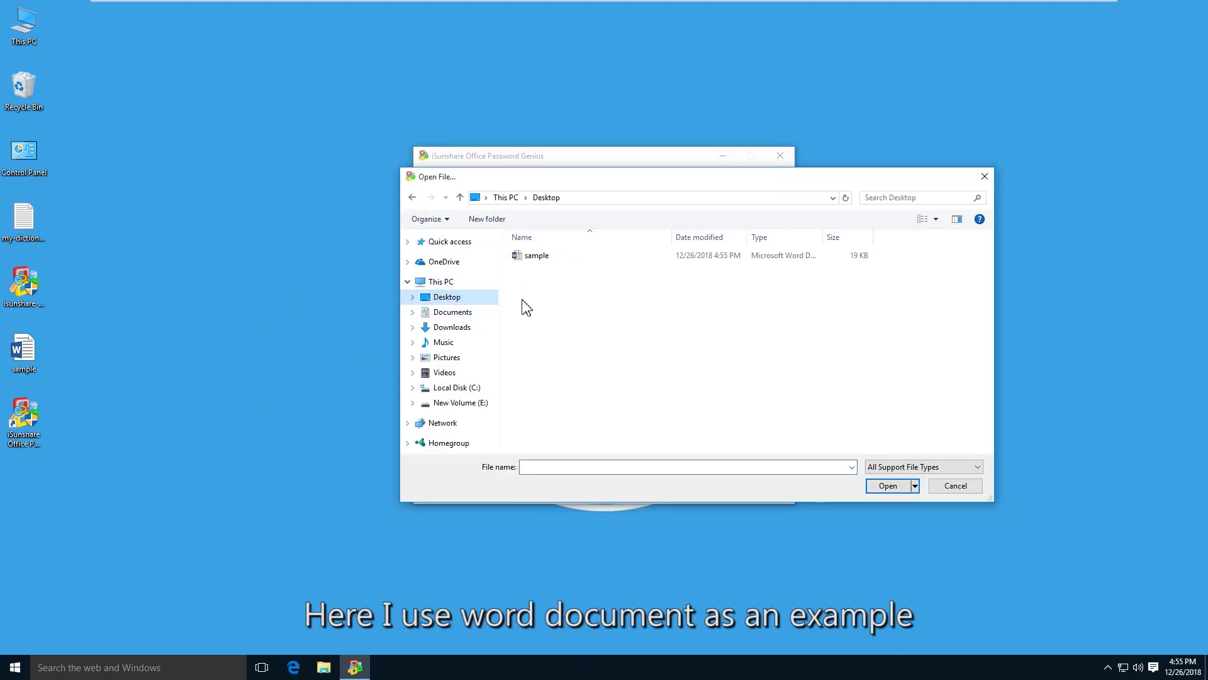
{"action": "left_click", "coordinate": [536, 255]}
{"action": "left_click", "coordinate": [888, 485]}
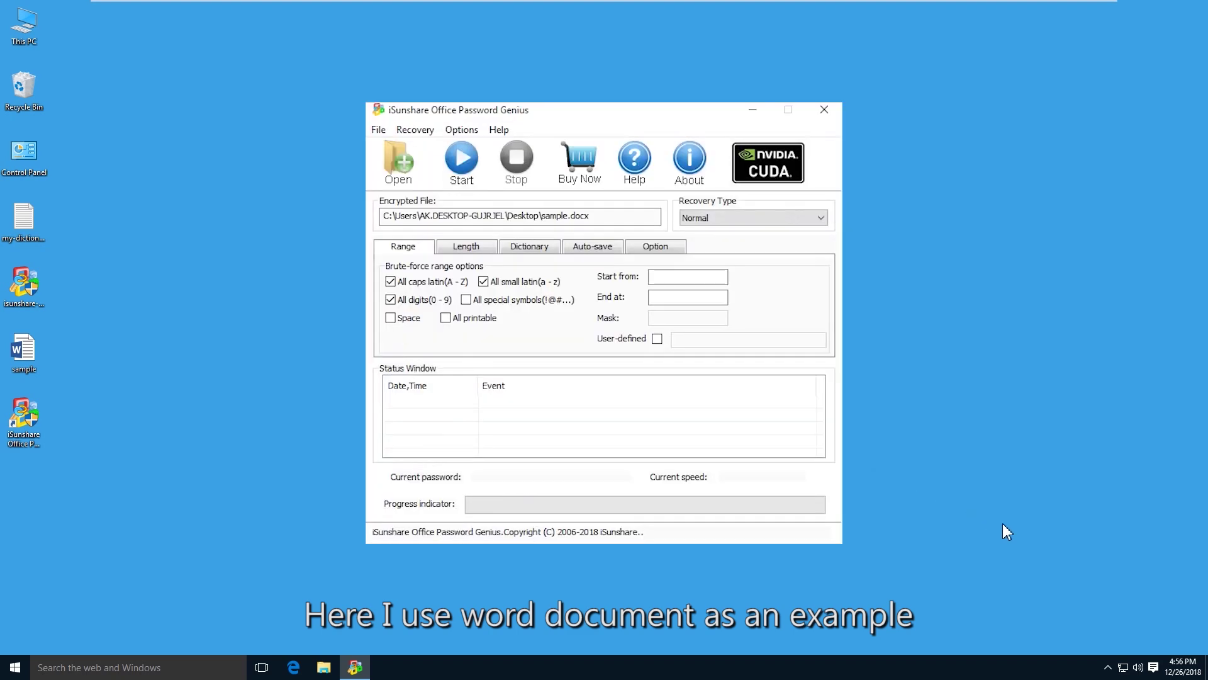
Step: Keep Normal recovery with capital letters, small letters and digits in the character range
{"action": "left_click", "coordinate": [822, 220]}
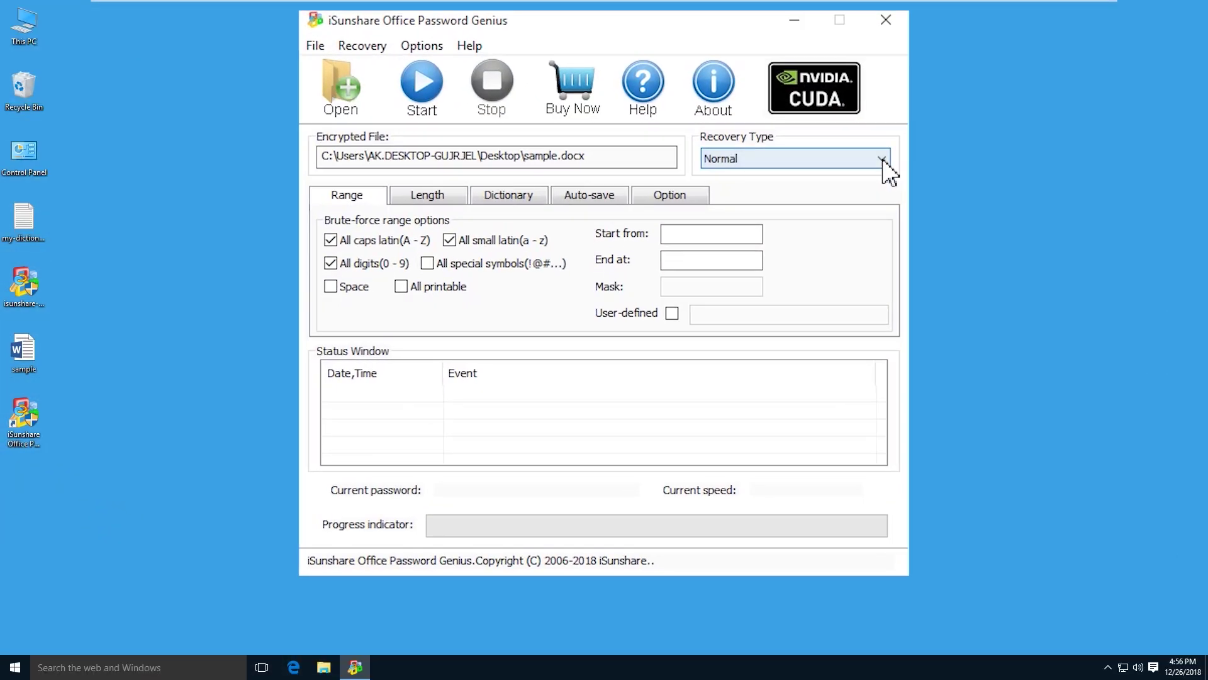
{"action": "left_click", "coordinate": [881, 161]}
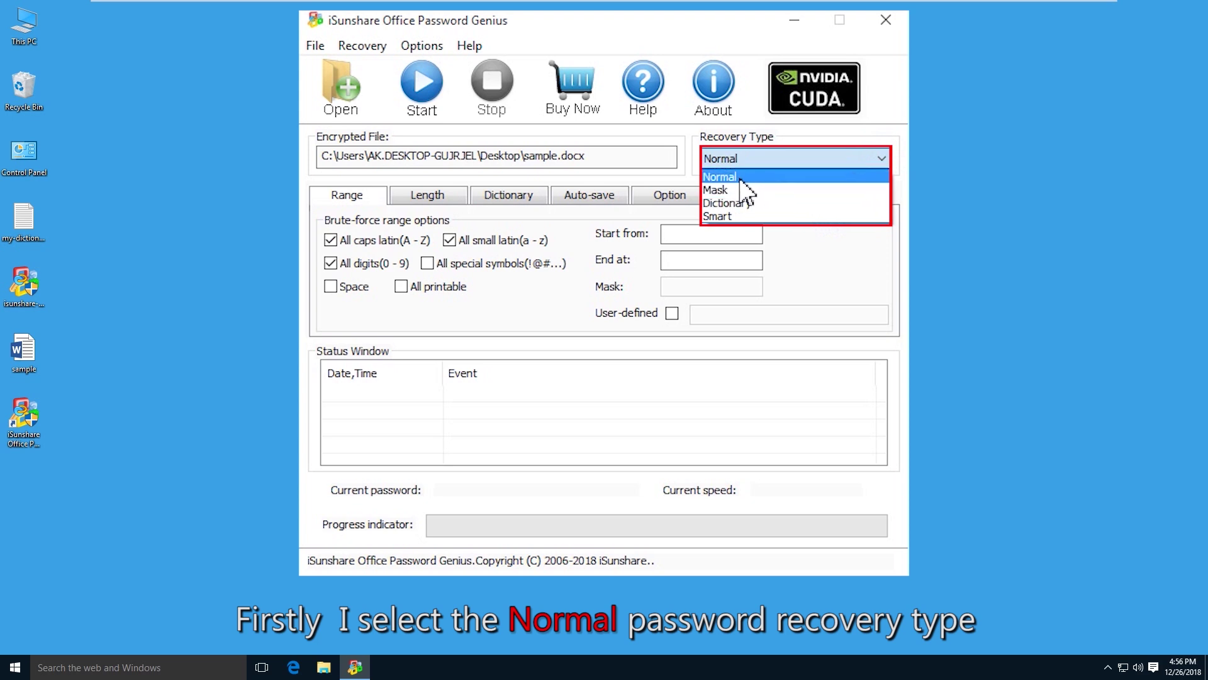
{"action": "left_click", "coordinate": [759, 178]}
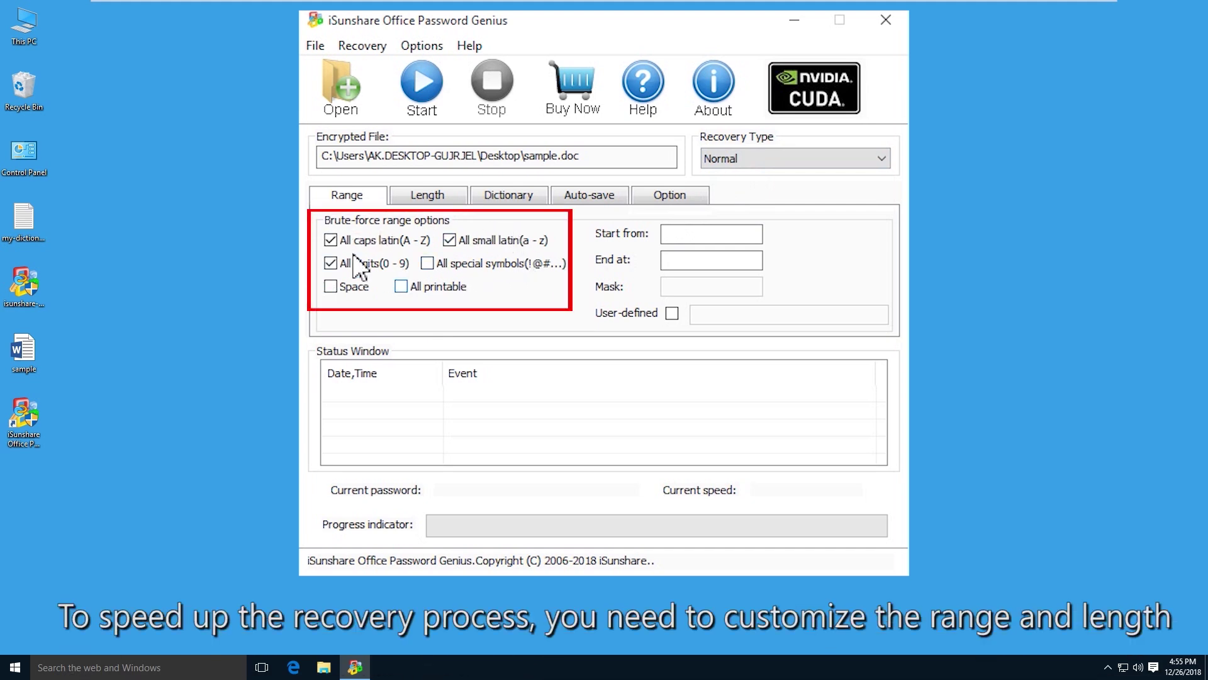
{"action": "left_click", "coordinate": [331, 240]}
{"action": "left_click", "coordinate": [449, 240]}
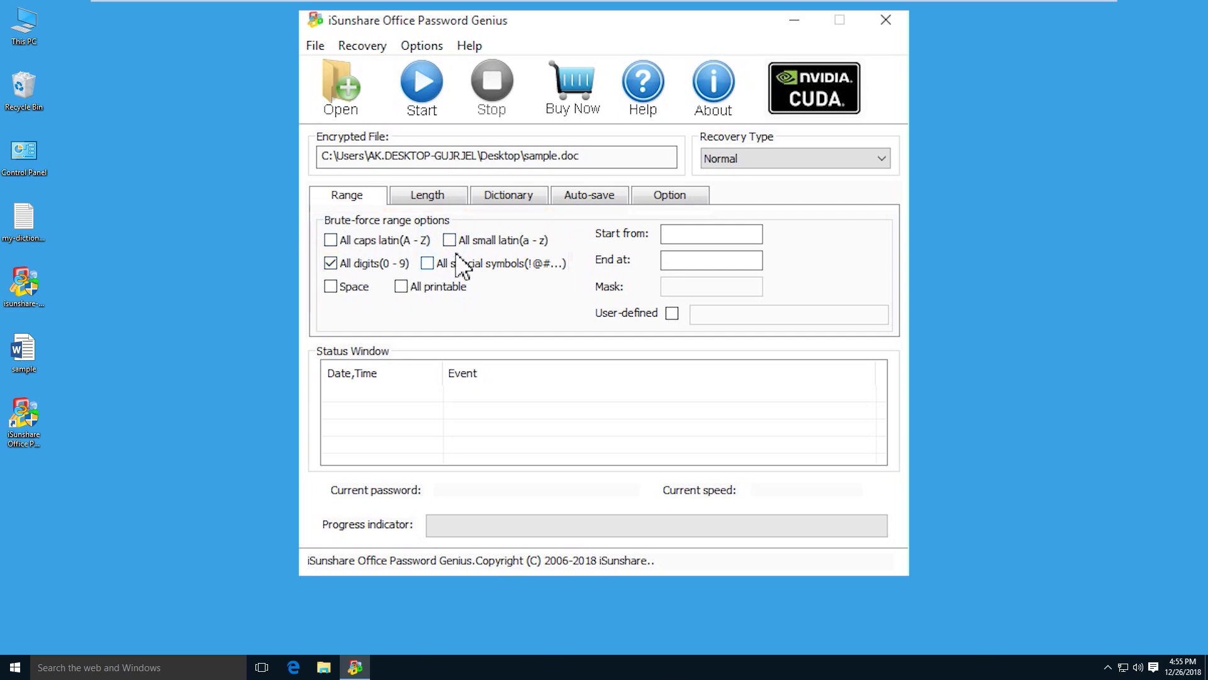
{"action": "left_click", "coordinate": [449, 240]}
{"action": "left_click", "coordinate": [331, 241]}
Step: Raise the minimal password length to 3
{"action": "left_click", "coordinate": [436, 200]}
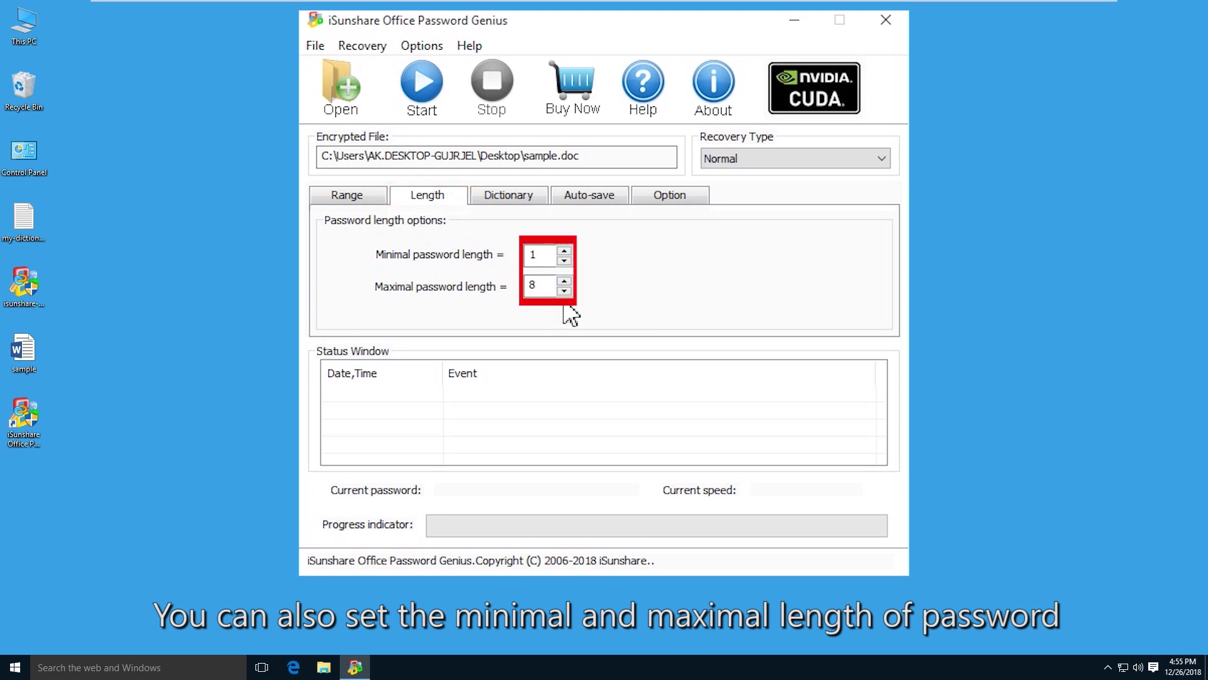
{"action": "left_click", "coordinate": [565, 251]}
{"action": "left_click", "coordinate": [565, 251]}
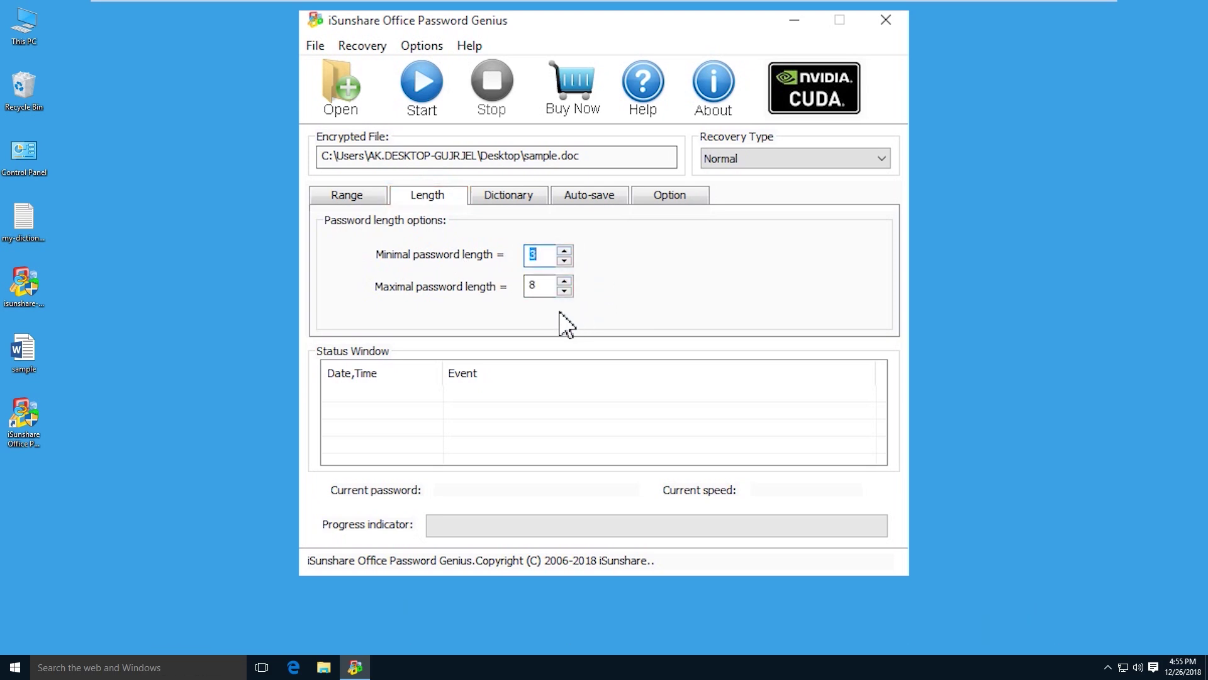
{"action": "left_click", "coordinate": [352, 194]}
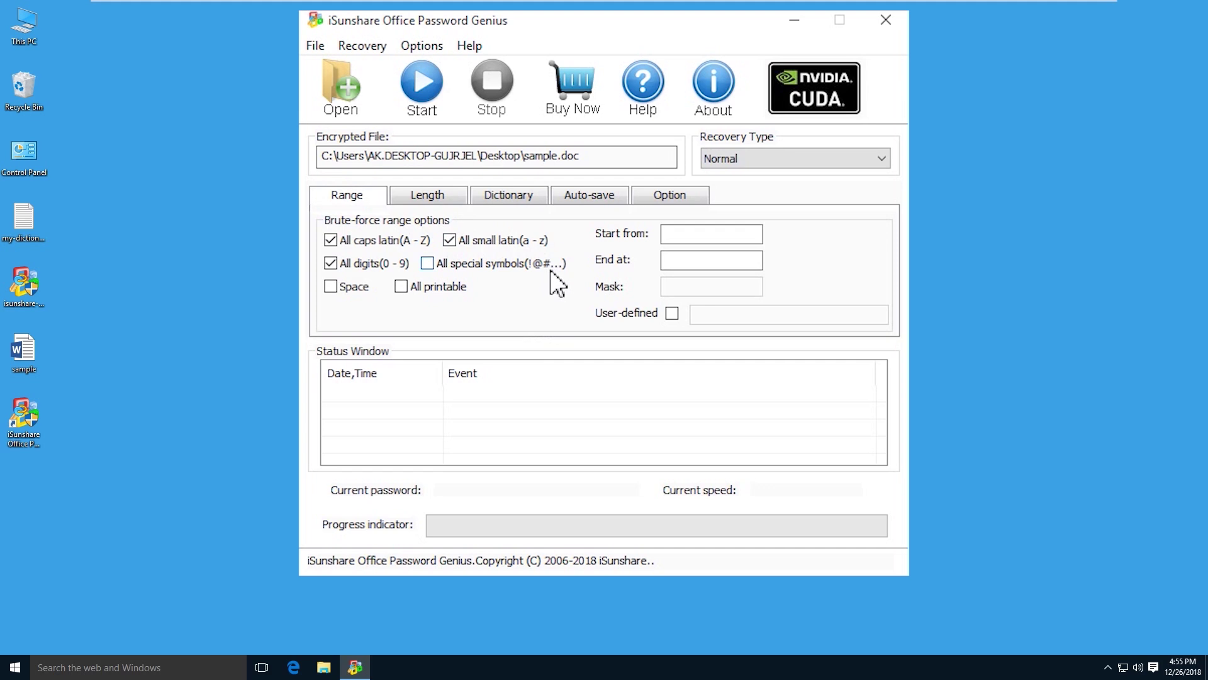
{"action": "left_click", "coordinate": [426, 101]}
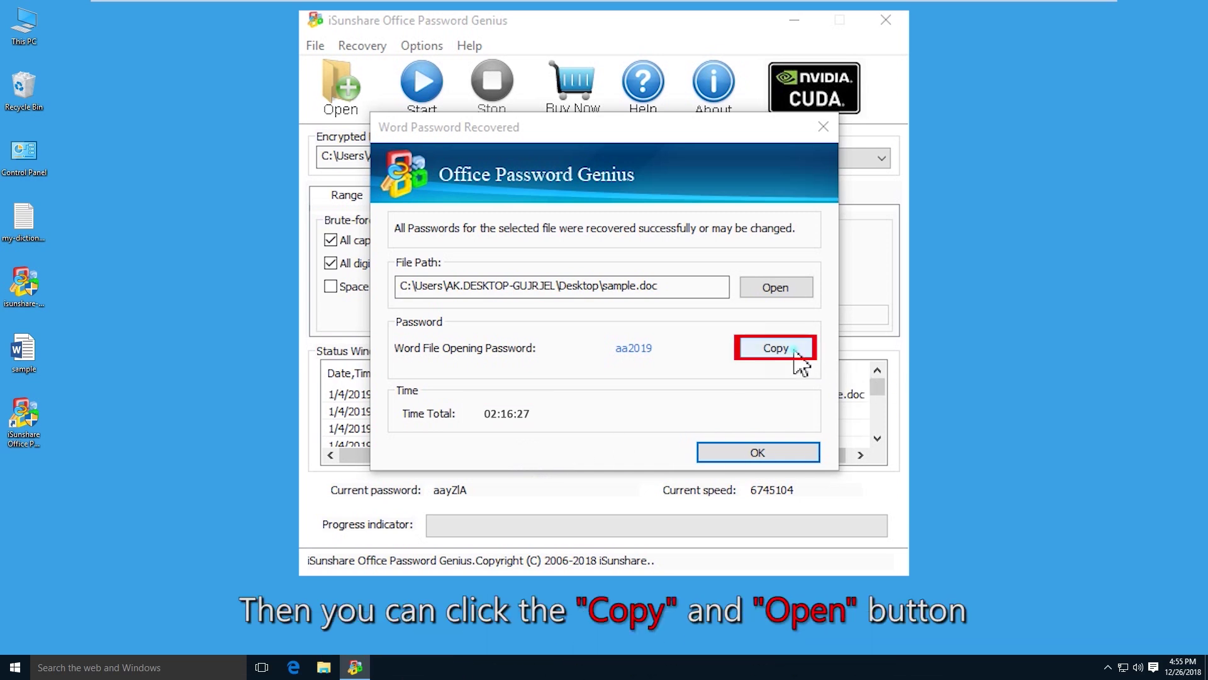
{"action": "left_click", "coordinate": [797, 354]}
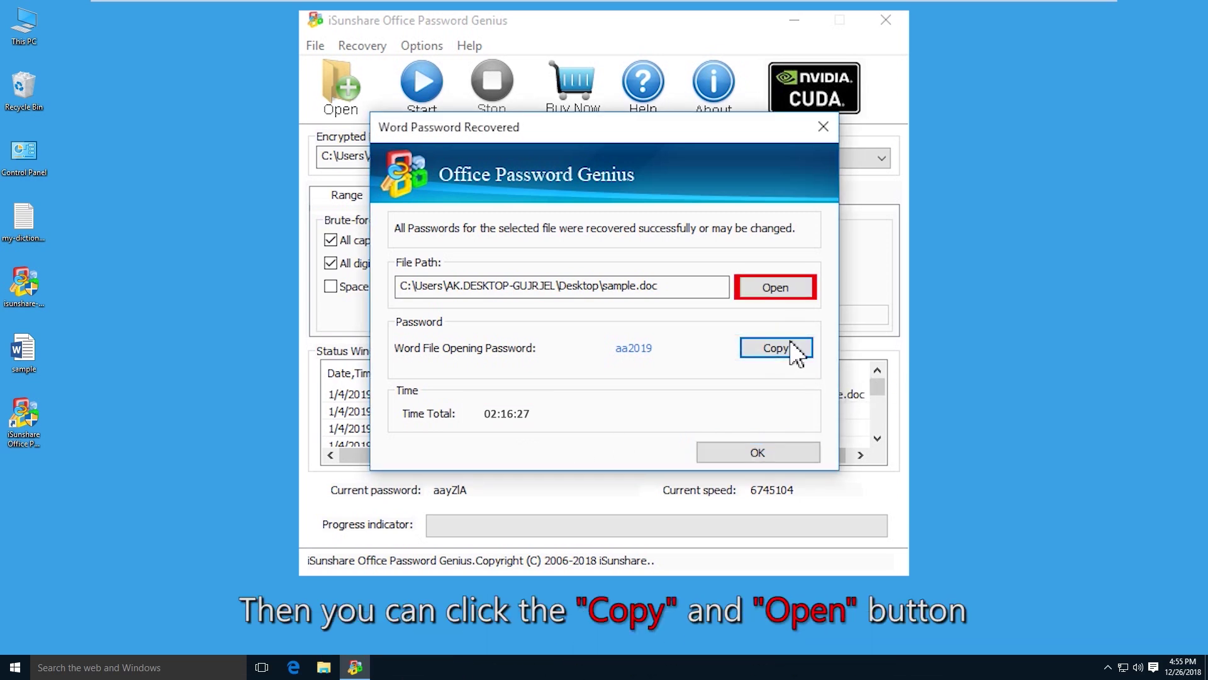
{"action": "left_click", "coordinate": [781, 289]}
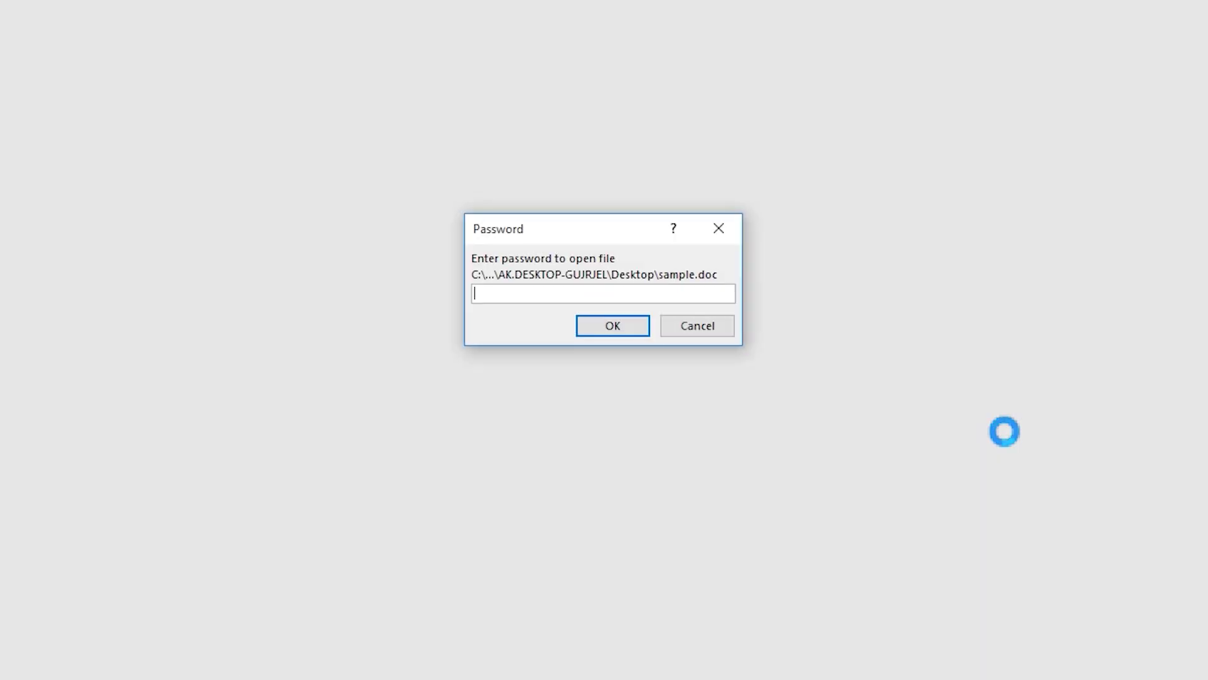
{"action": "right_click", "coordinate": [516, 294]}
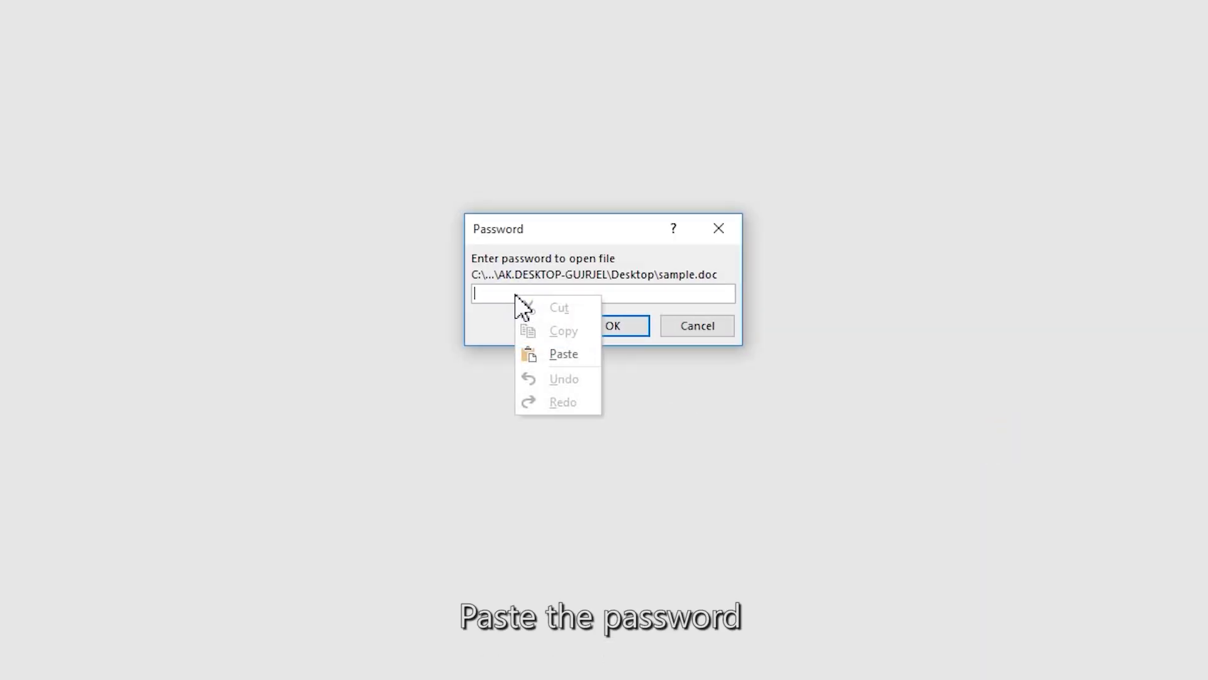
{"action": "left_click", "coordinate": [566, 353]}
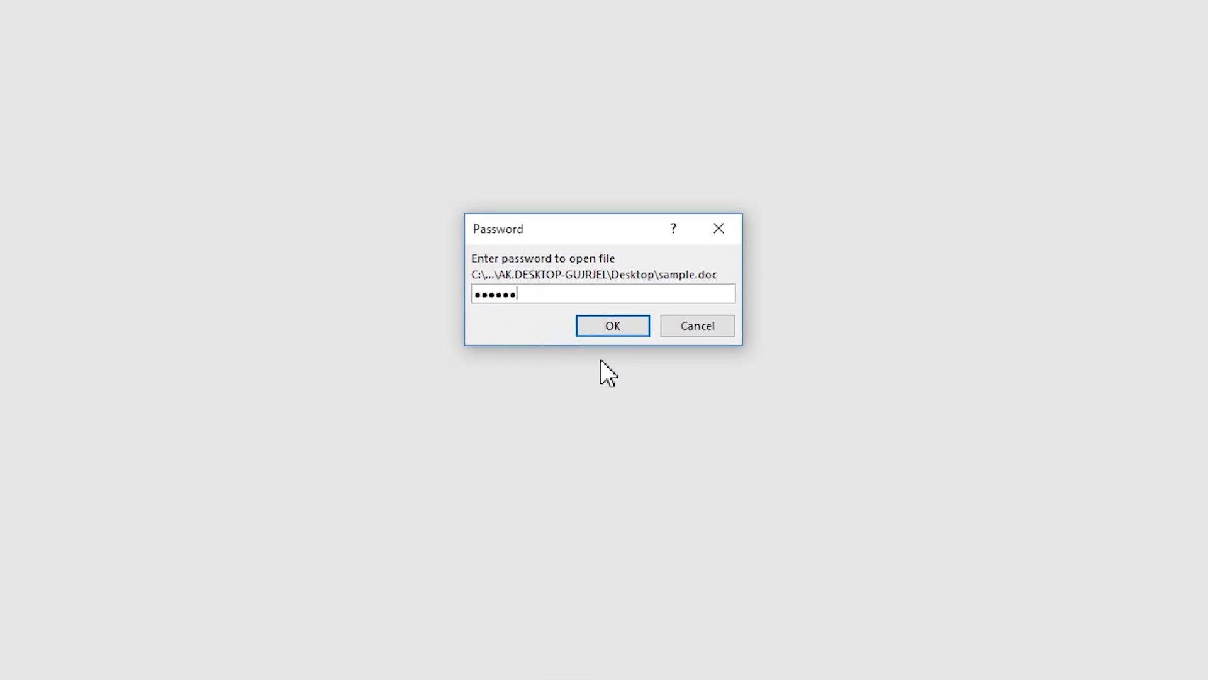
{"action": "left_click", "coordinate": [642, 332]}
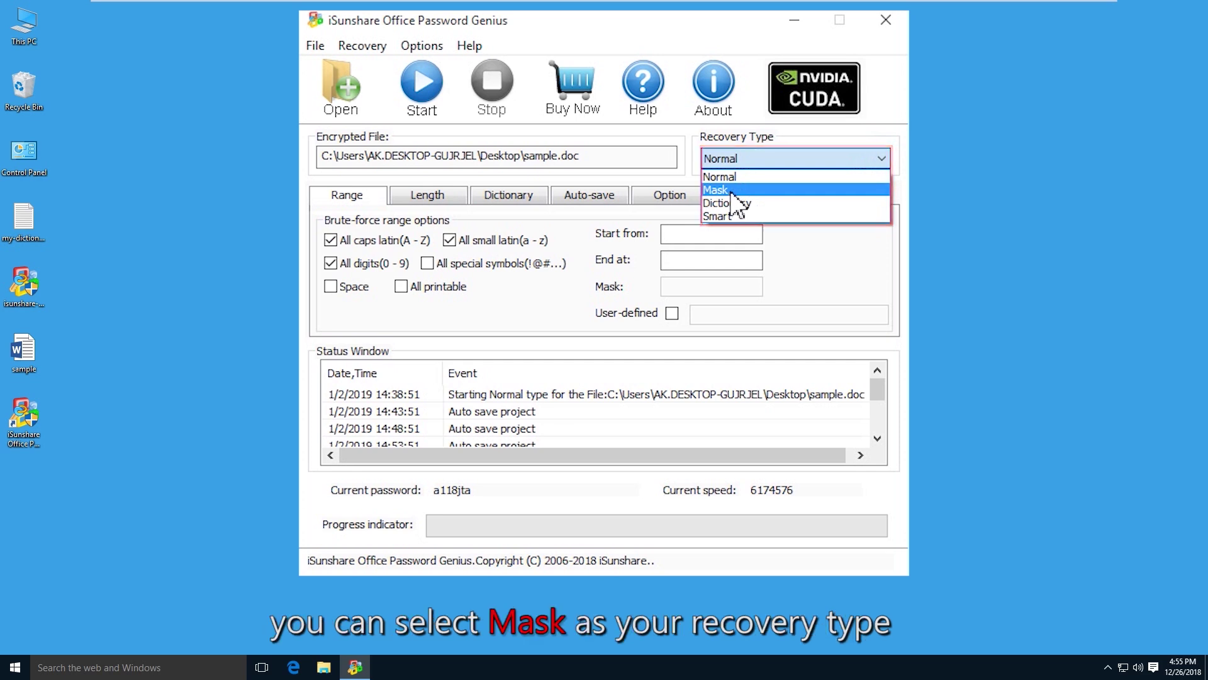
Step: Run a Mask recovery with the pattern a????? for a six-character password
{"action": "left_click", "coordinate": [729, 190]}
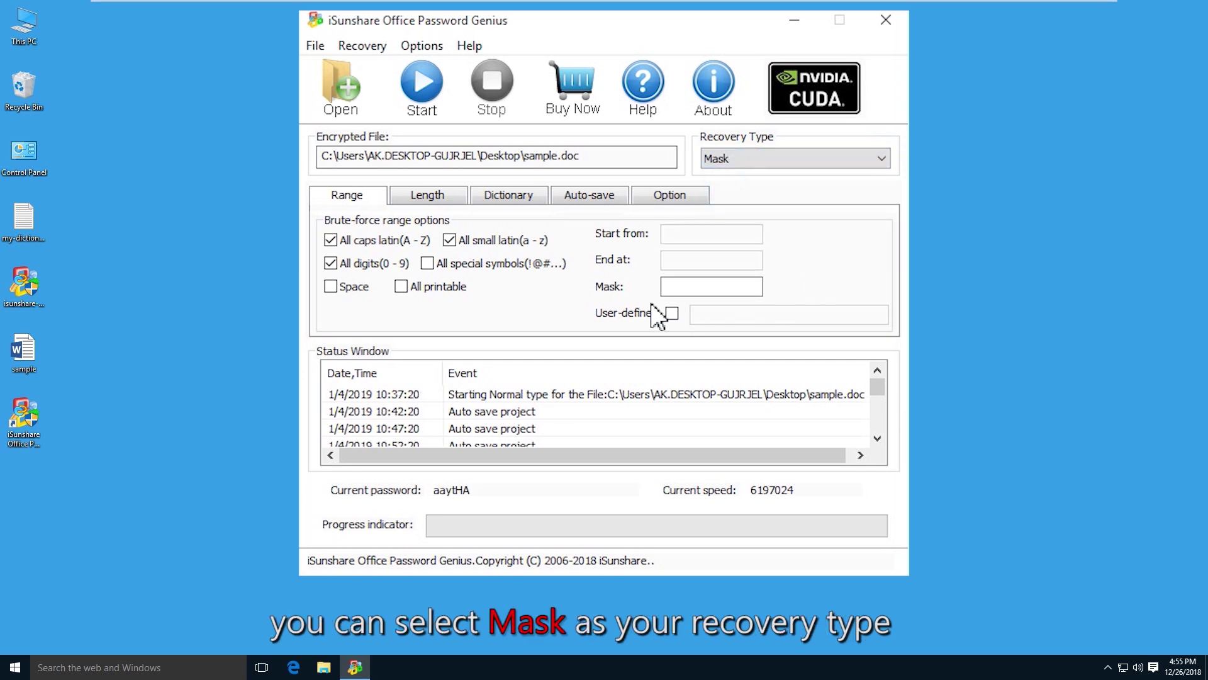
{"action": "left_click", "coordinate": [673, 289]}
{"action": "type", "text": "a?"}
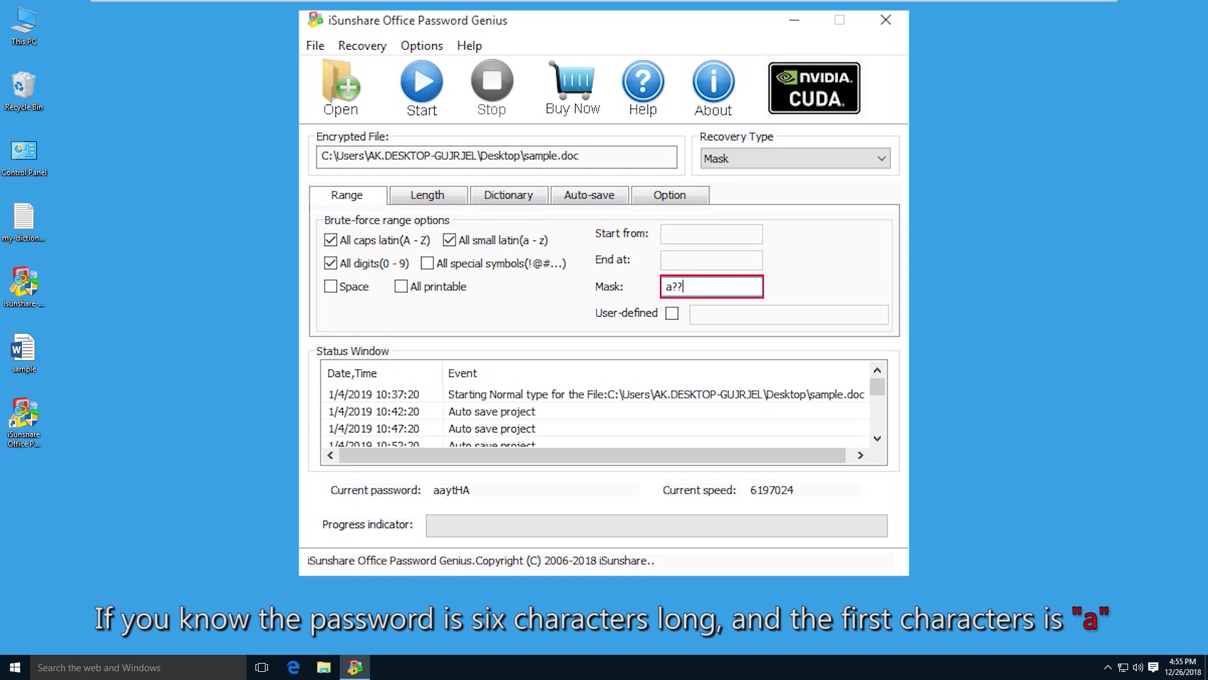
{"action": "type", "text": "?"}
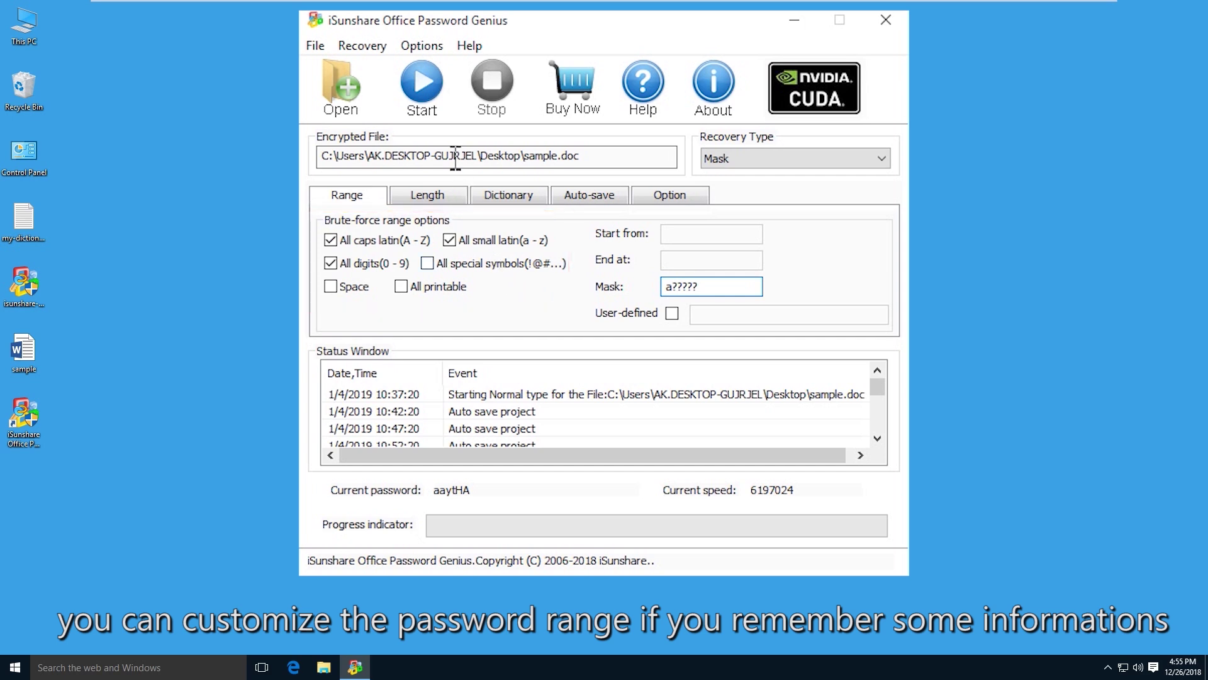
{"action": "left_click", "coordinate": [423, 99]}
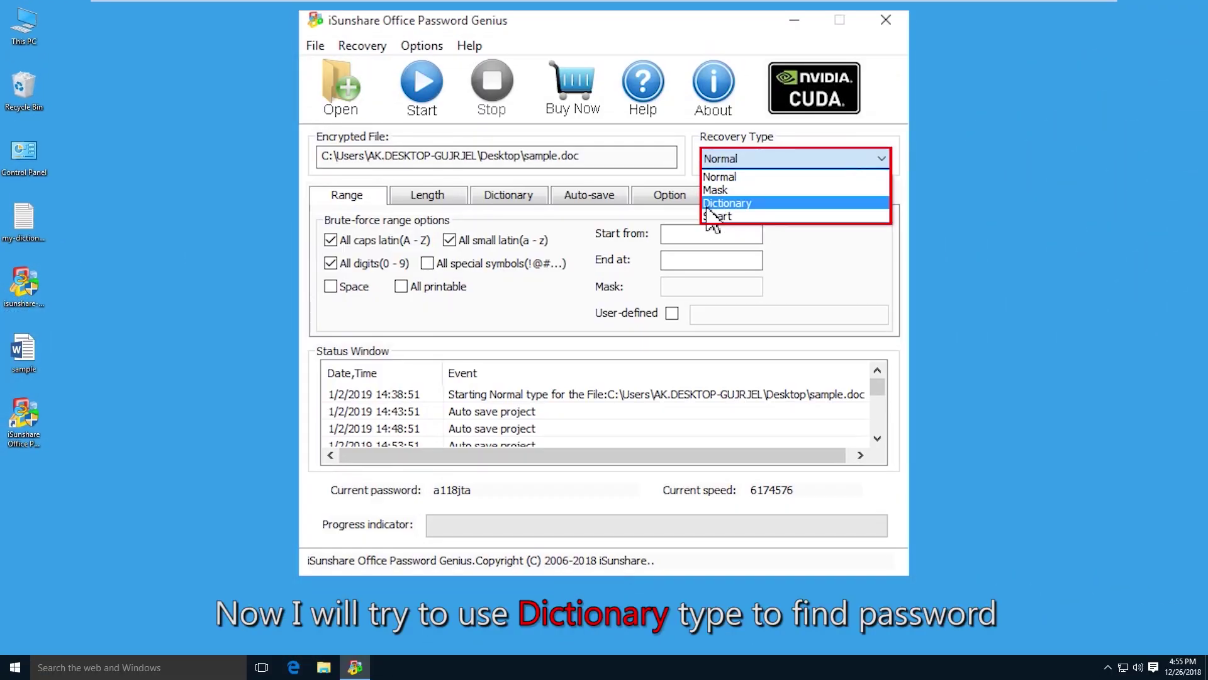
Step: Switch to Dictionary recovery and load the Desktop my-dictionary text file as the word list
{"action": "left_click", "coordinate": [756, 204]}
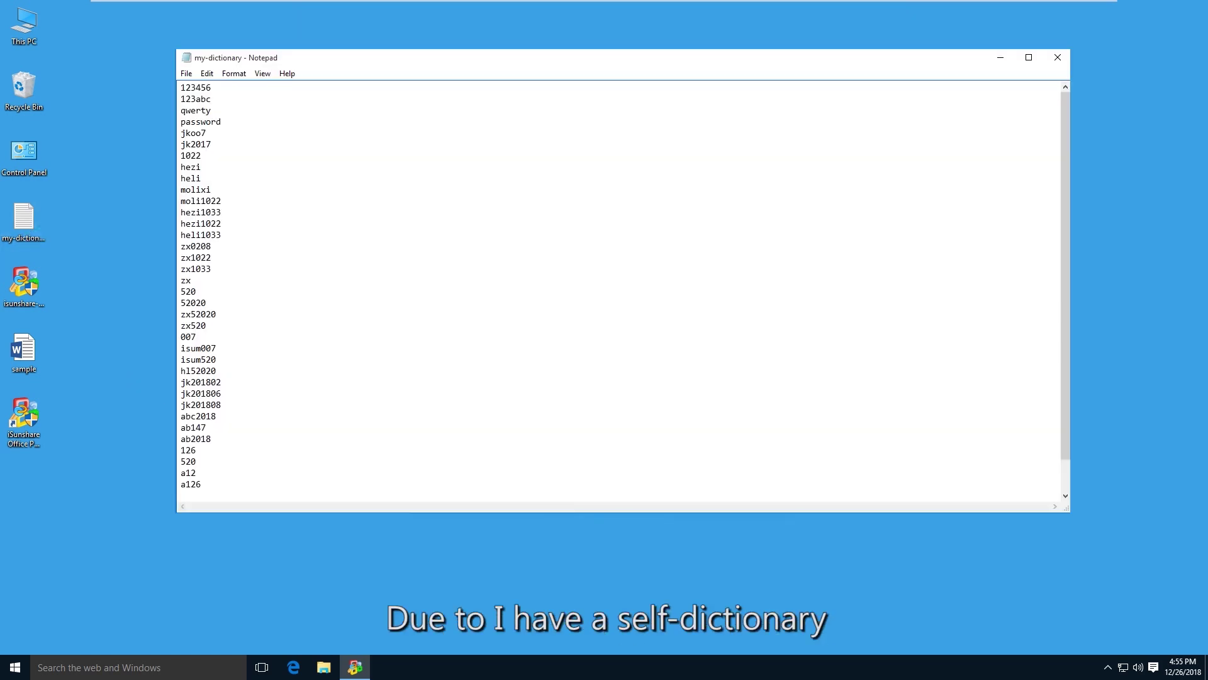
{"action": "left_click_drag", "start_coordinate": [232, 167], "coordinate": [224, 262]}
{"action": "left_click", "coordinate": [226, 261]}
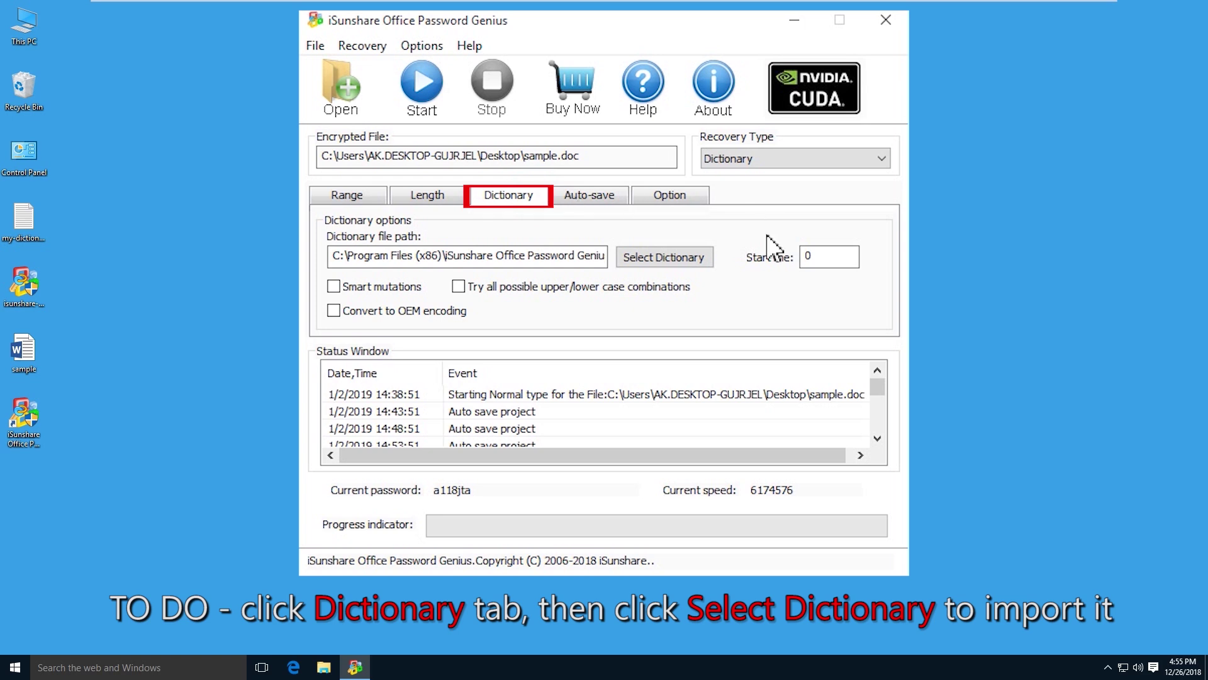
{"action": "left_click", "coordinate": [708, 257]}
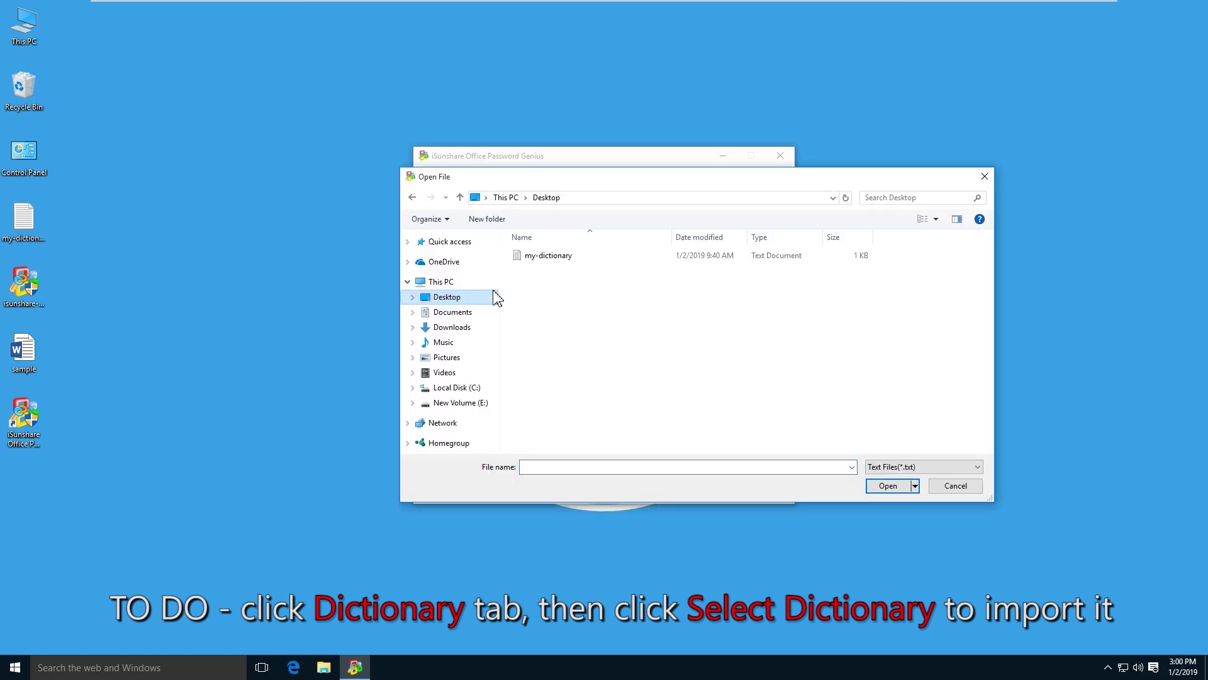
{"action": "left_click", "coordinate": [546, 260]}
{"action": "left_click", "coordinate": [887, 486]}
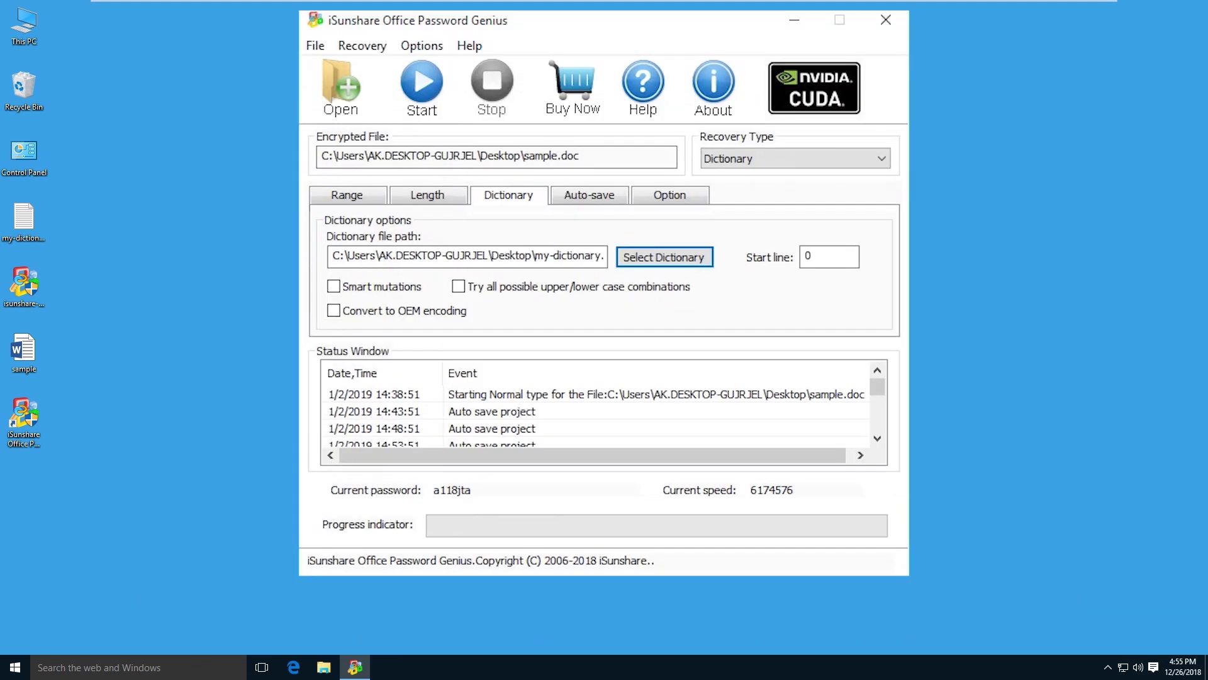
Step: Run the Dictionary recovery, which finds aa2019, and dismiss the result dialog
{"action": "left_click", "coordinate": [430, 94]}
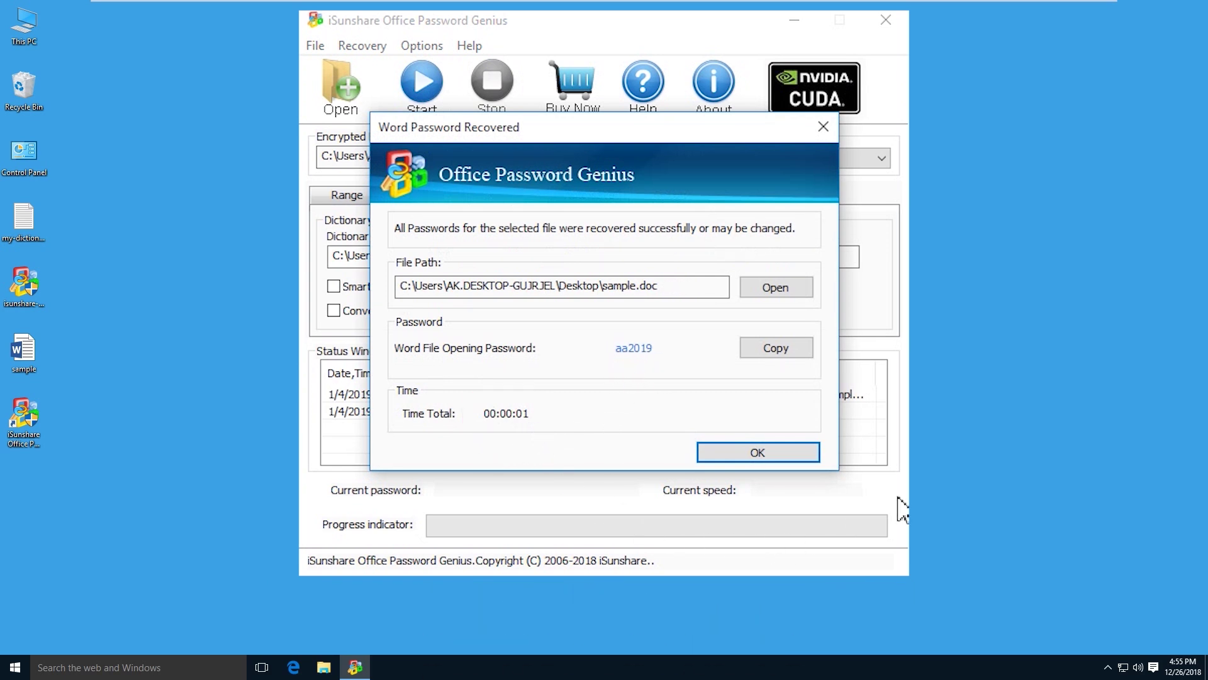
{"action": "left_click", "coordinate": [784, 456]}
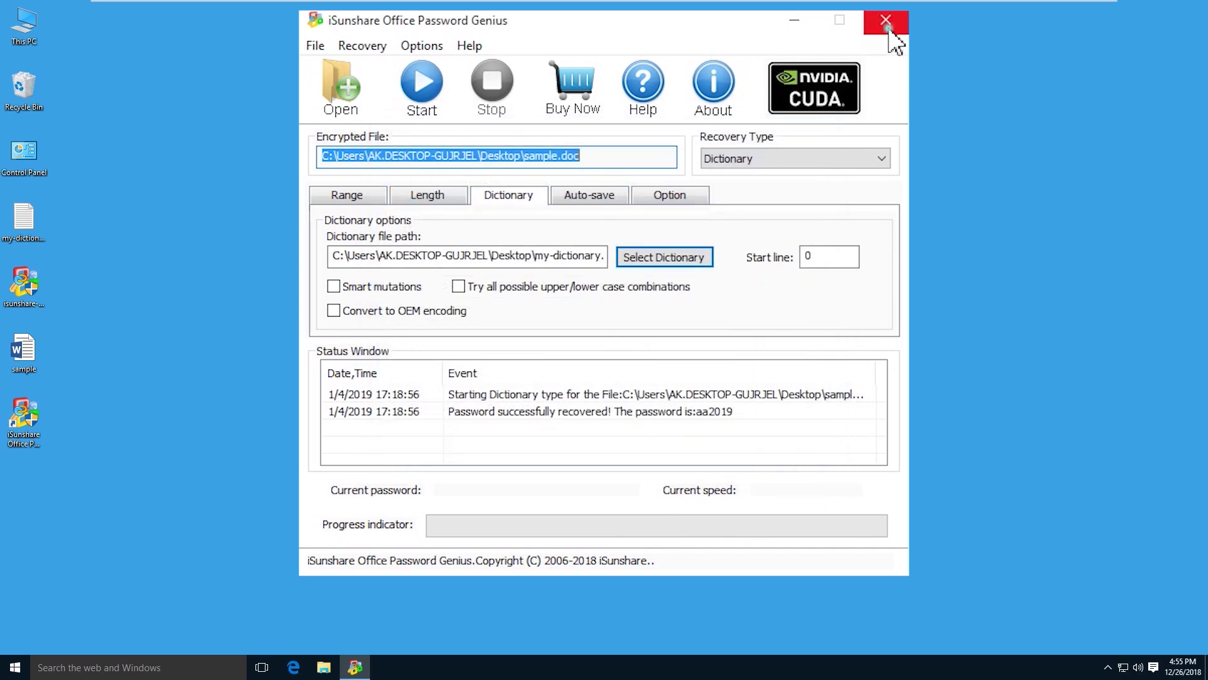